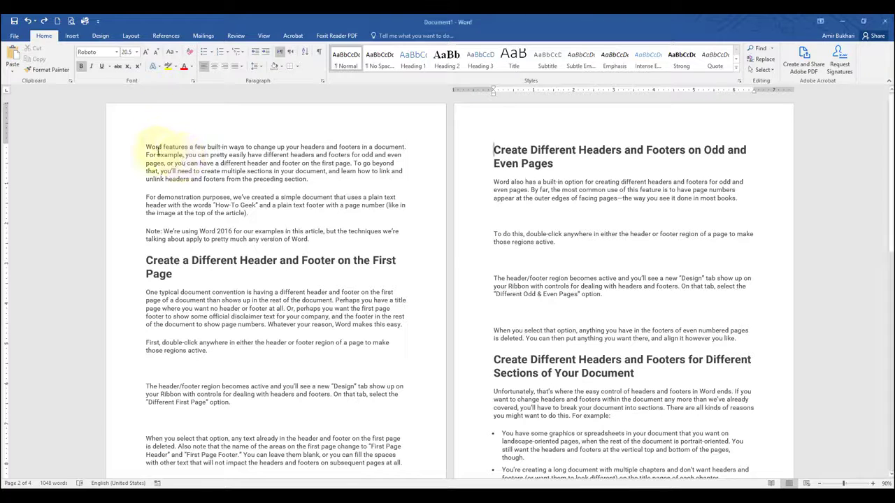
# - Insert a Next Page section break before the heading "Create Different Headers and Footers on Odd and Even Pages" on page 2
pyautogui.click(161, 148)
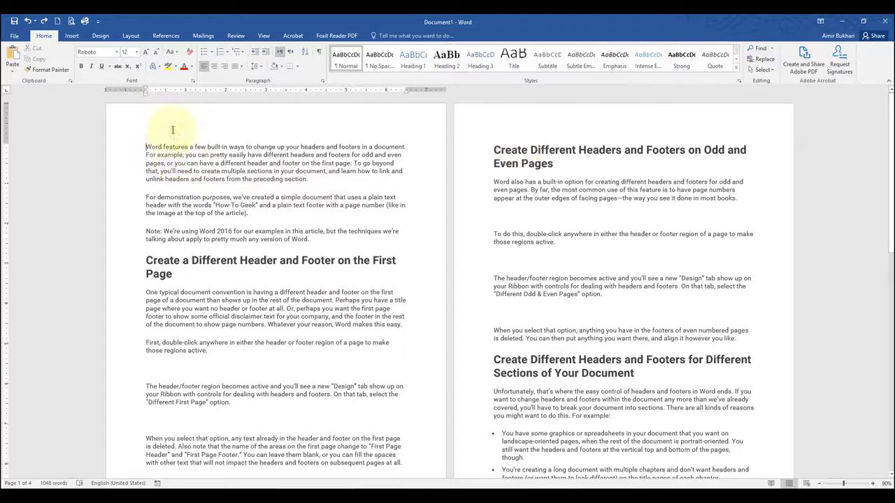
pyautogui.click(494, 149)
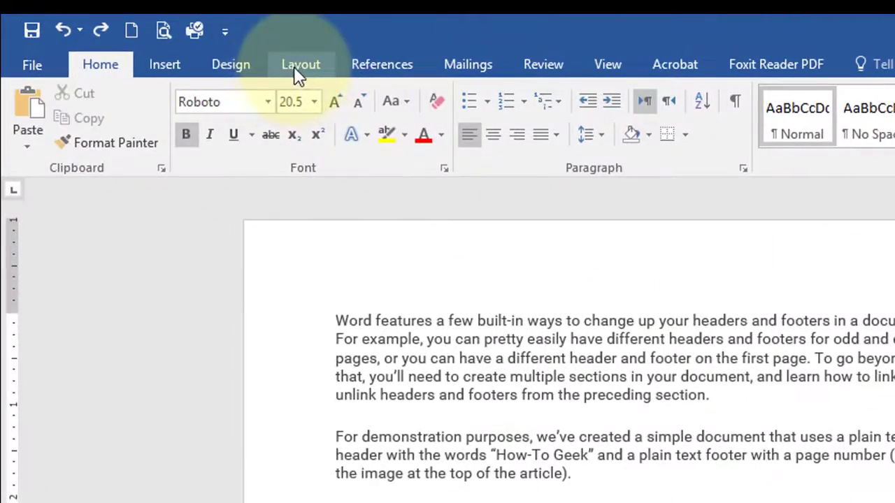
pyautogui.click(129, 38)
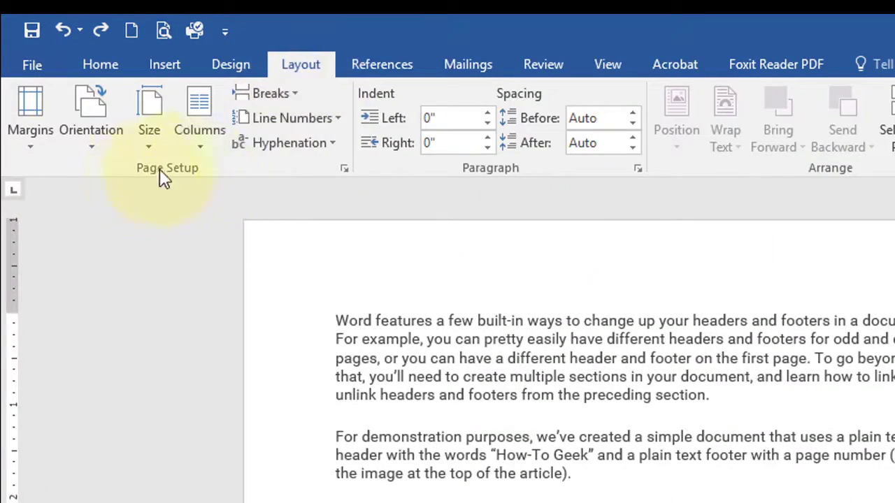
pyautogui.click(293, 95)
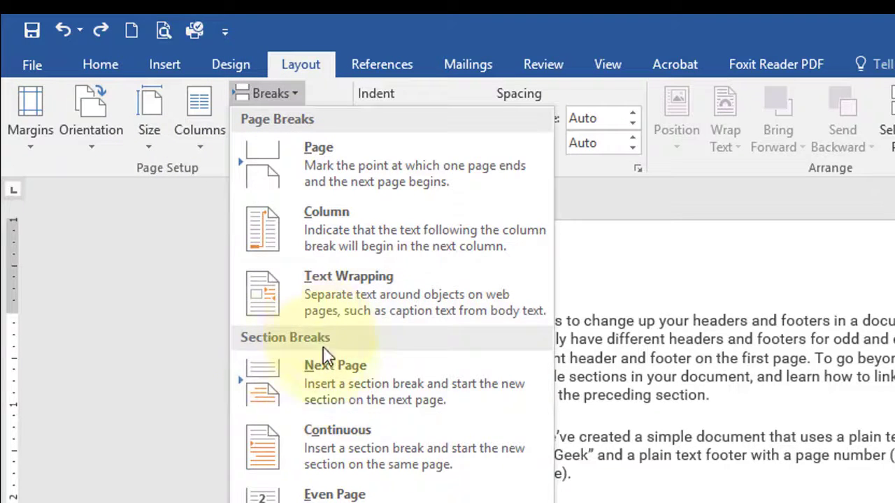
pyautogui.click(317, 388)
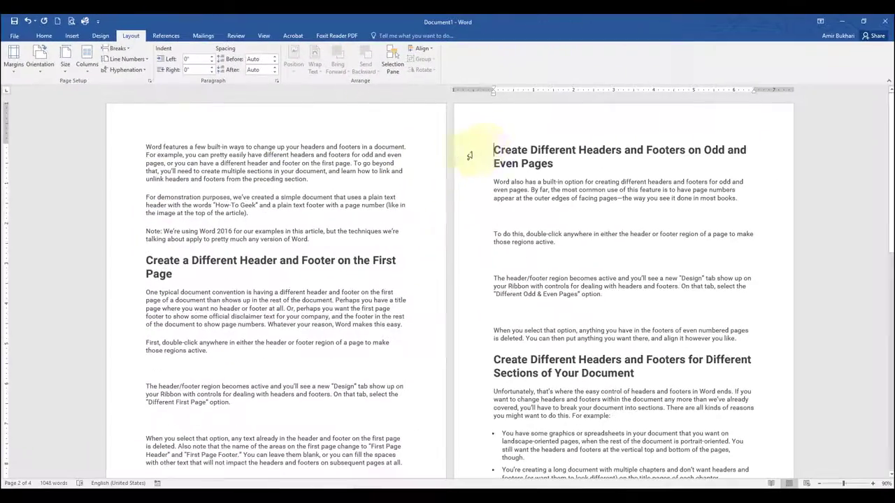
# - Insert a Next Page section break at the start of page 3, before the bullet "You want to number some pages differently"
pyautogui.scroll(-15, 494, 150)
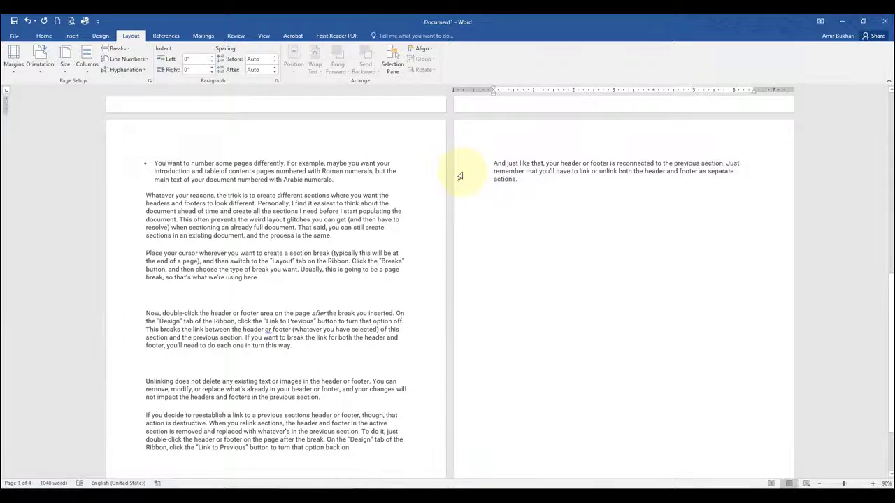
pyautogui.click(146, 163)
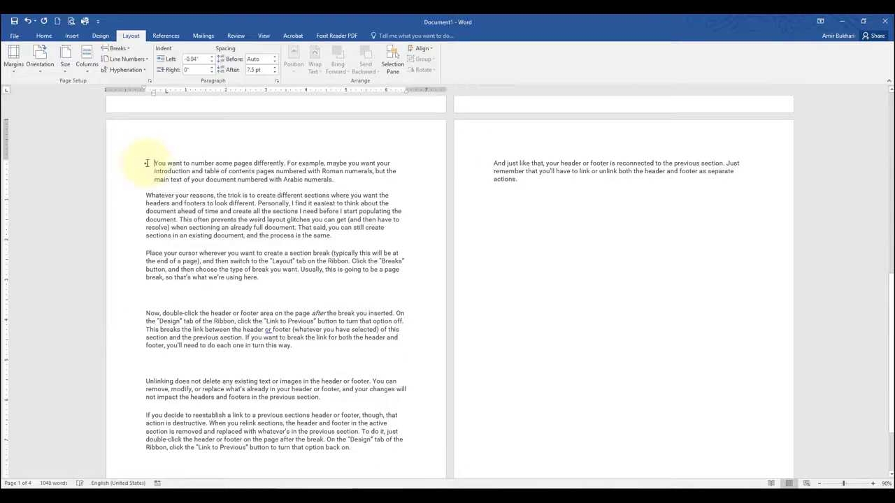
pyautogui.click(126, 49)
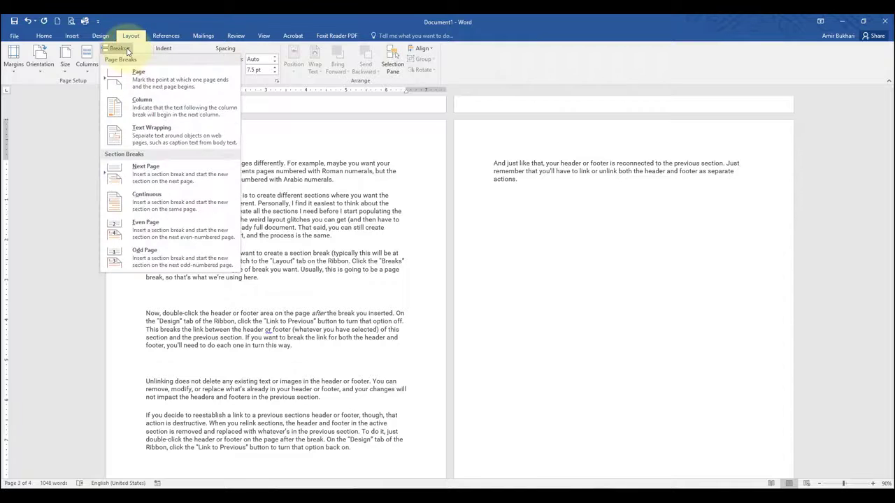
pyautogui.click(132, 177)
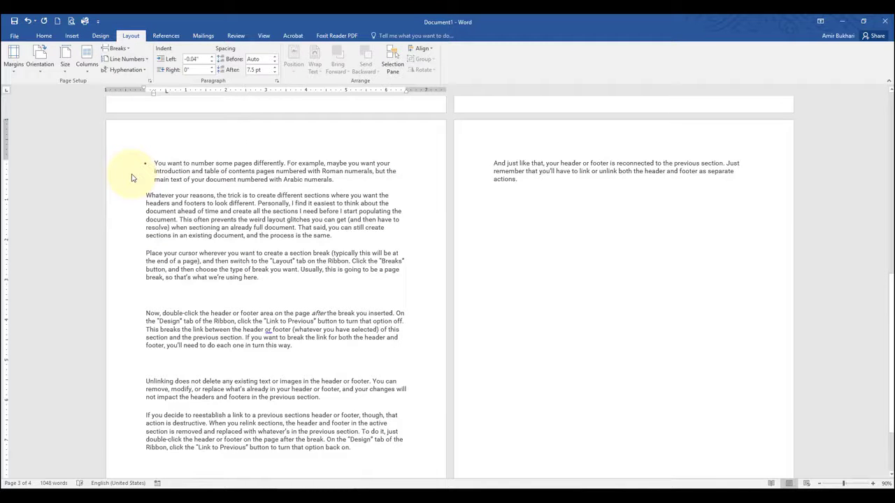
# - Insert the built-in Blank header into the document
pyautogui.scroll(15, 170, 179)
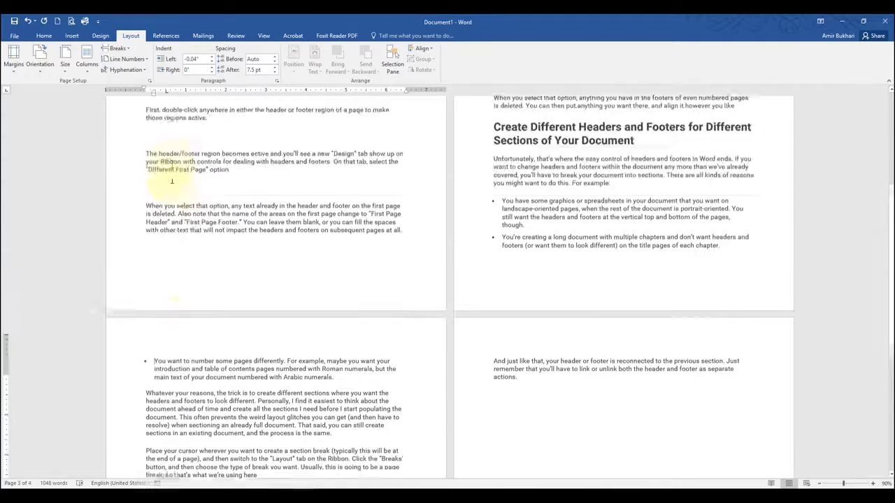
pyautogui.scroll(1, 259, 210)
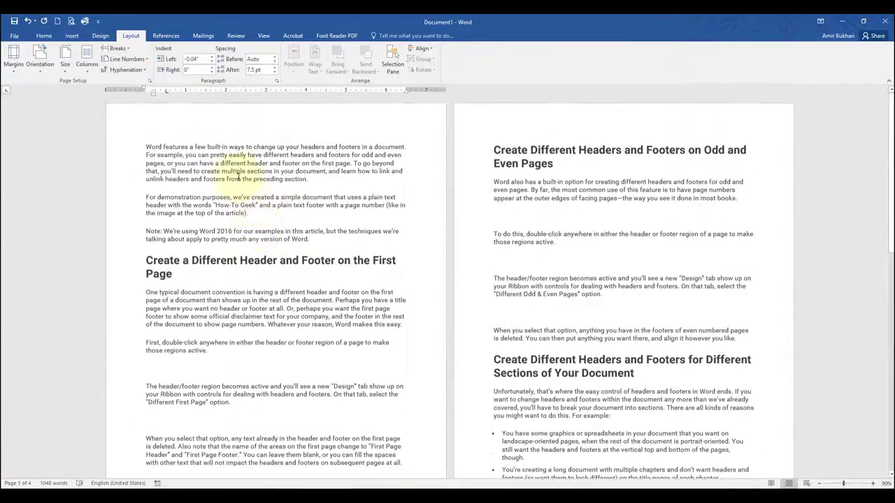
pyautogui.scroll(-8, 499, 230)
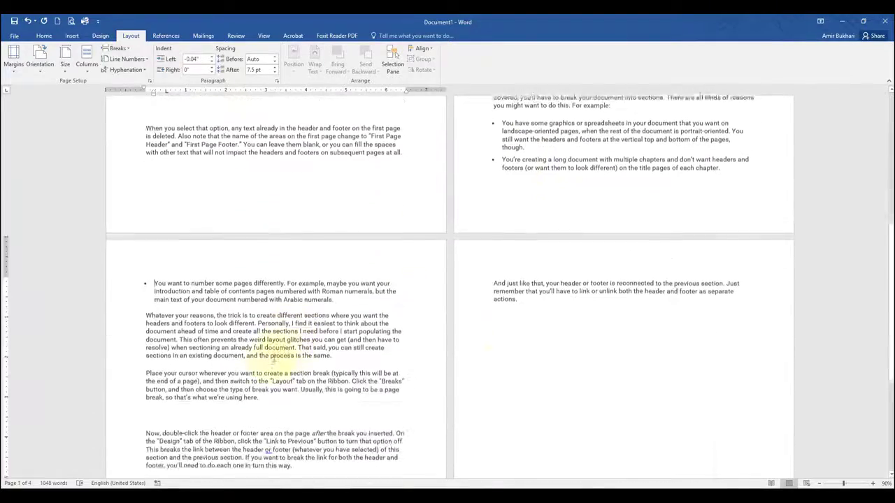
pyautogui.scroll(8, 419, 280)
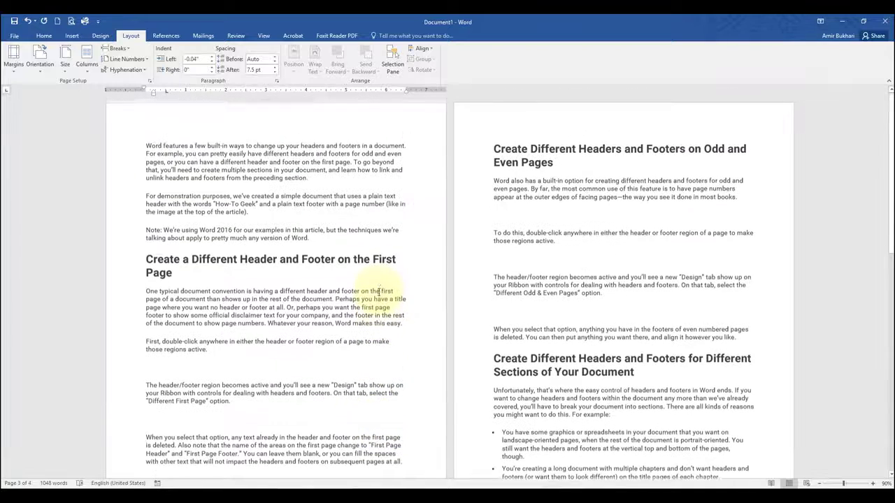
pyautogui.click(71, 36)
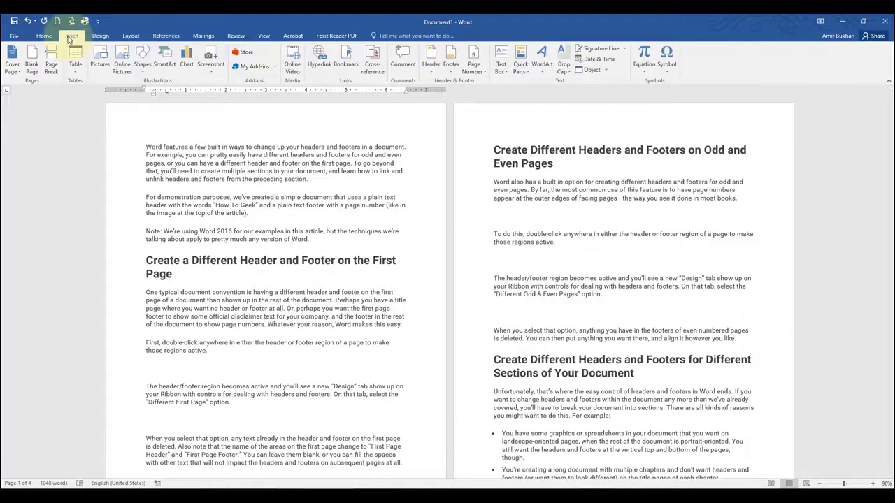
pyautogui.click(431, 63)
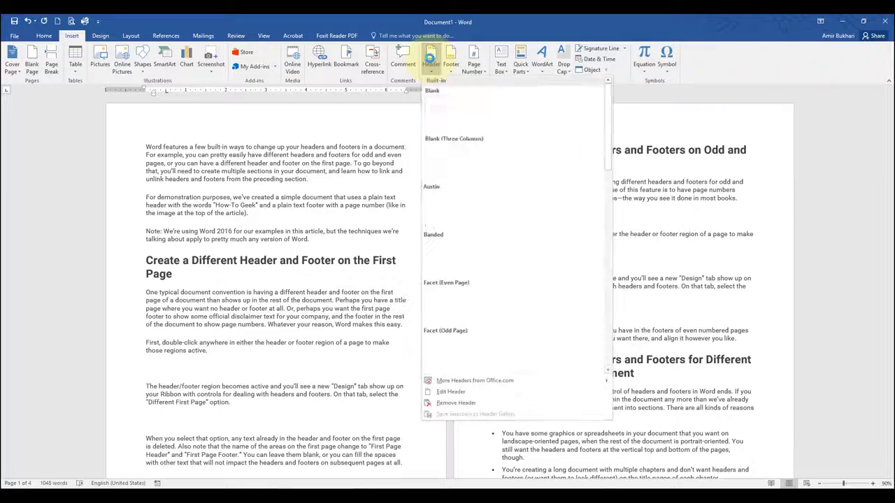
pyautogui.click(462, 122)
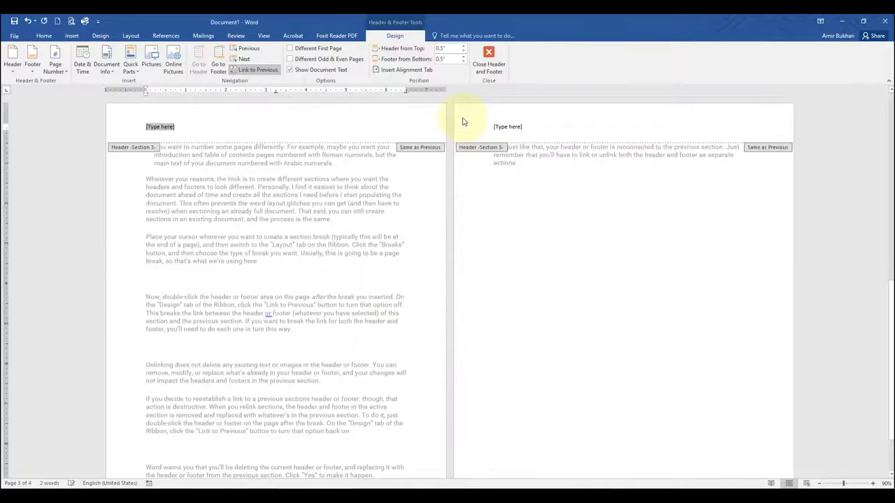
# - Replace the placeholder text in the Section 1 header on page 1 with "SECTION 1 HEADER"
pyautogui.scroll(1, 342, 187)
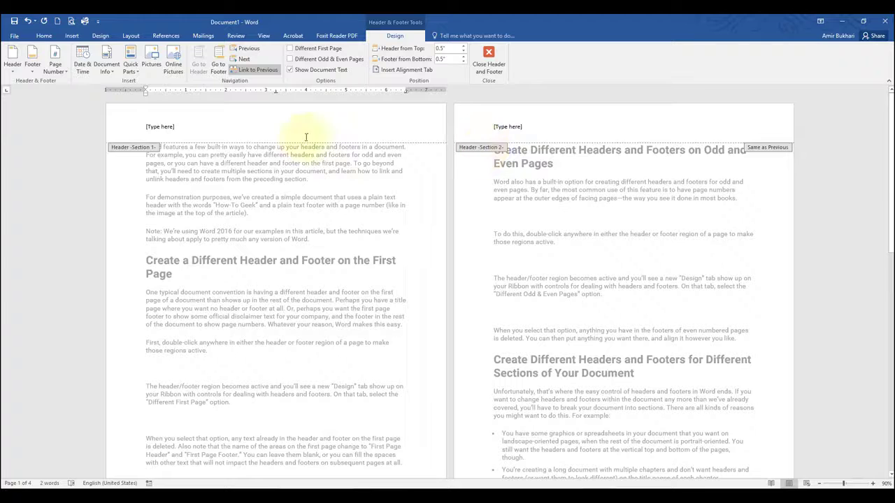
pyautogui.scroll(-5, 410, 184)
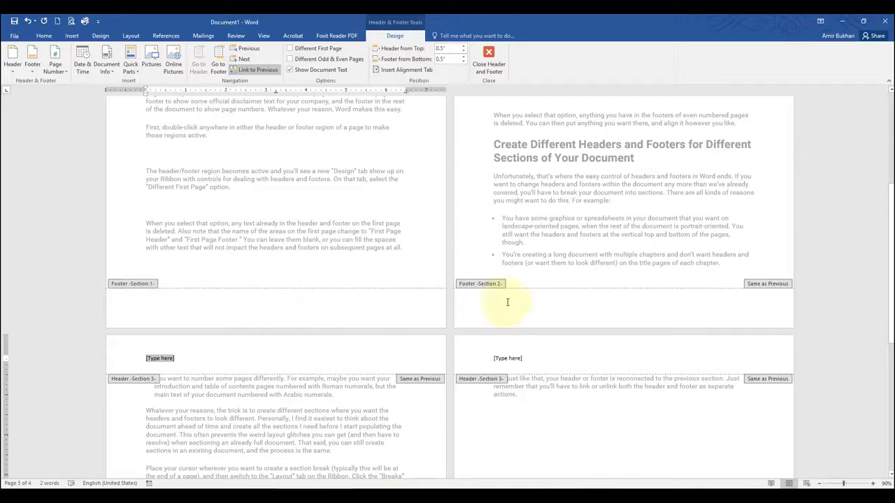
pyautogui.scroll(-4, 345, 319)
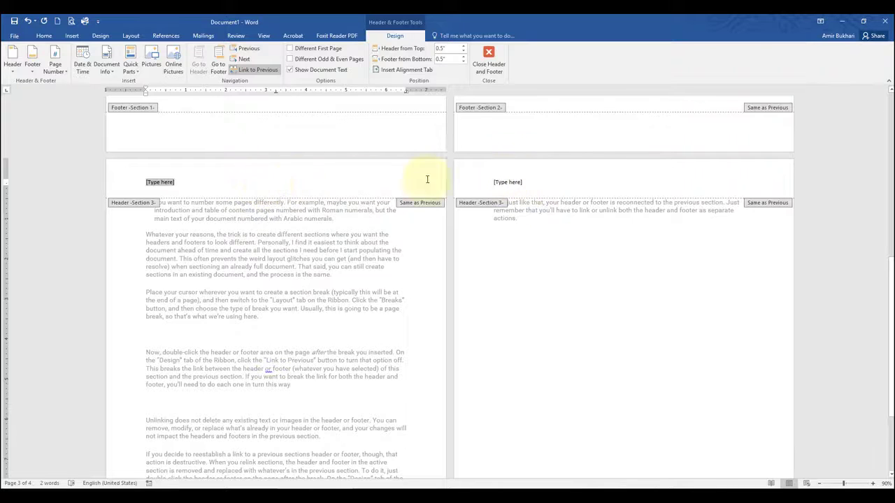
pyautogui.scroll(-3, 381, 203)
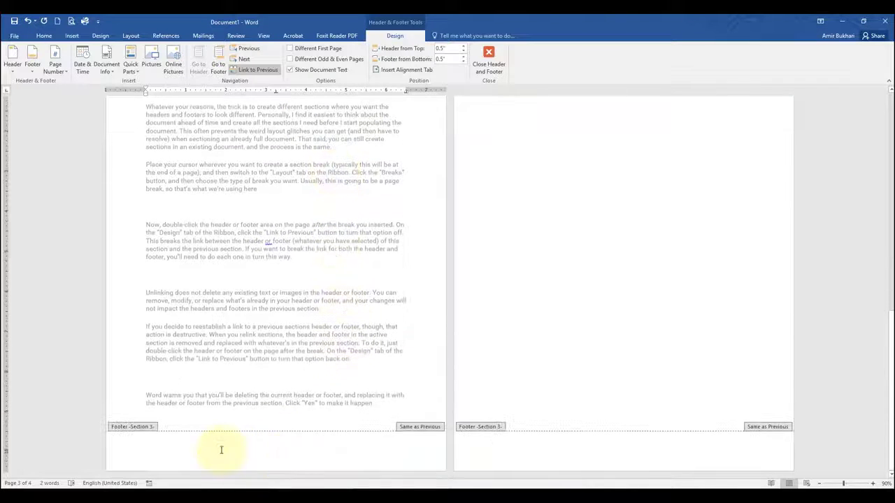
pyautogui.scroll(12, 320, 252)
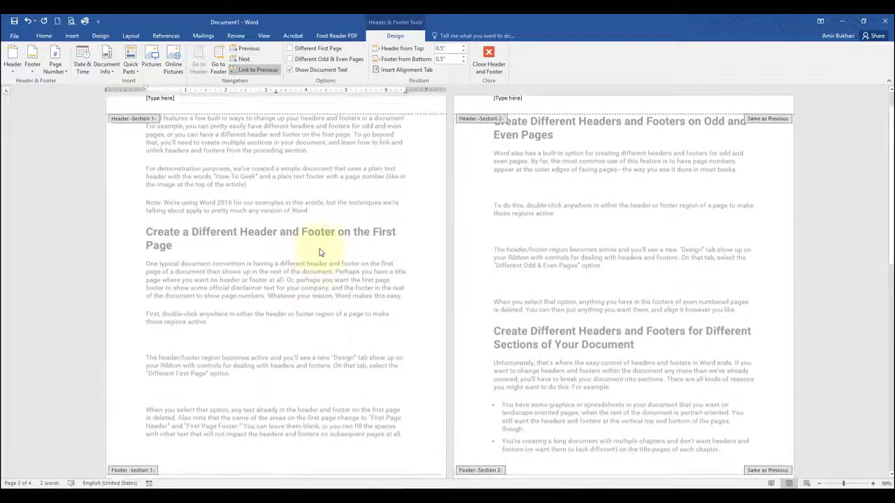
pyautogui.click(178, 128)
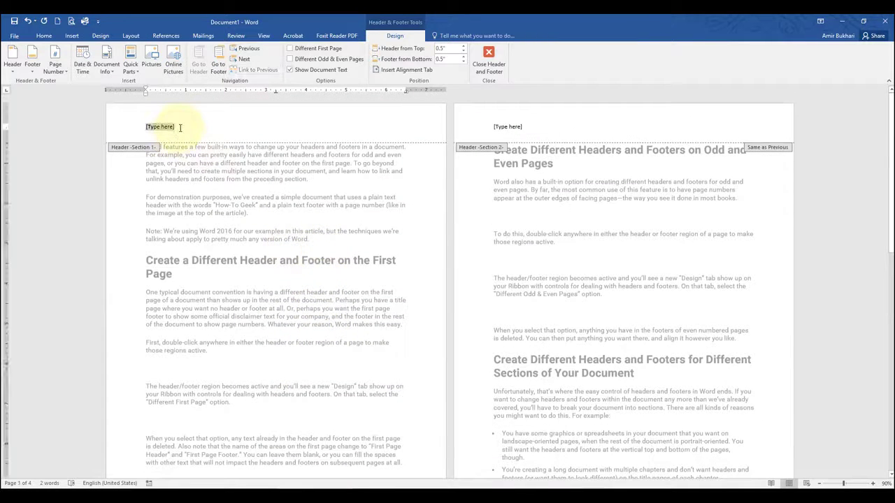
pyautogui.write('SECTIO')
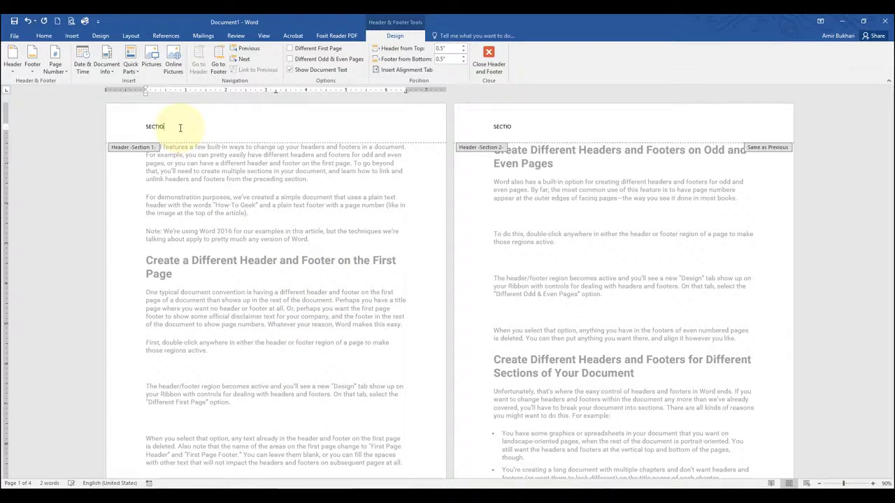
pyautogui.write('N 1 HEADER')
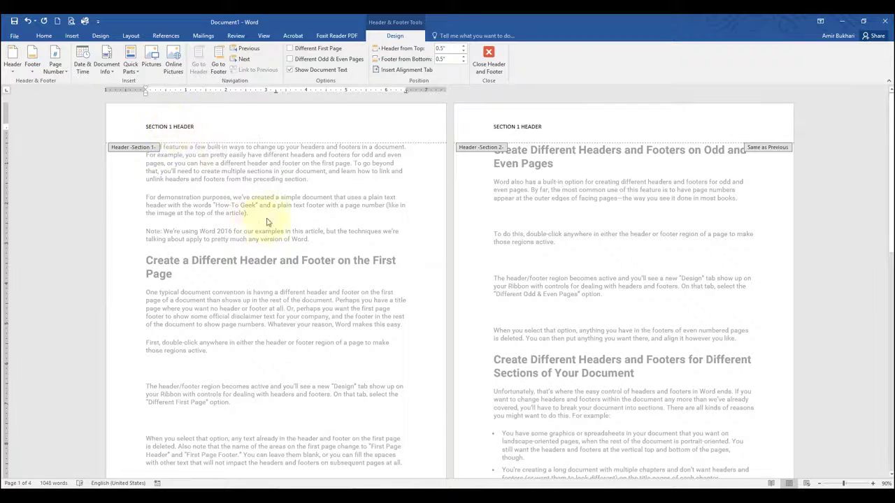
# - Turn off Link to Previous for the Section 2 header on page 2
pyautogui.scroll(-6, 266, 222)
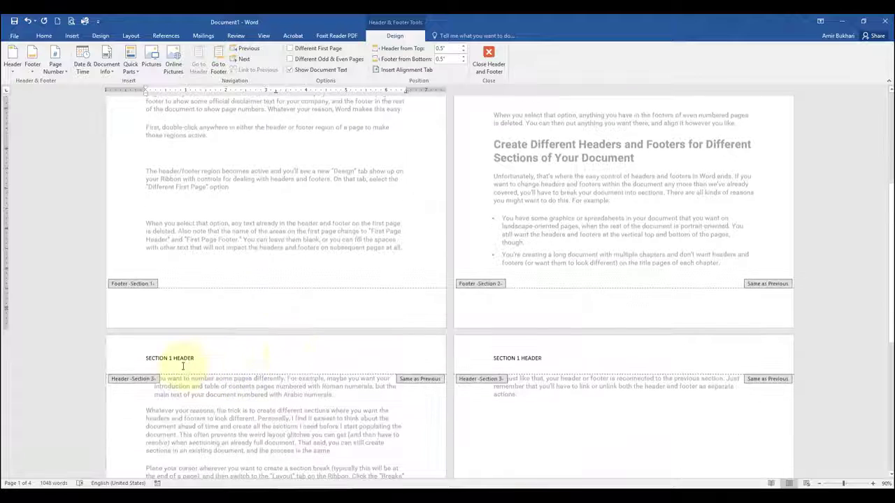
pyautogui.scroll(6, 318, 209)
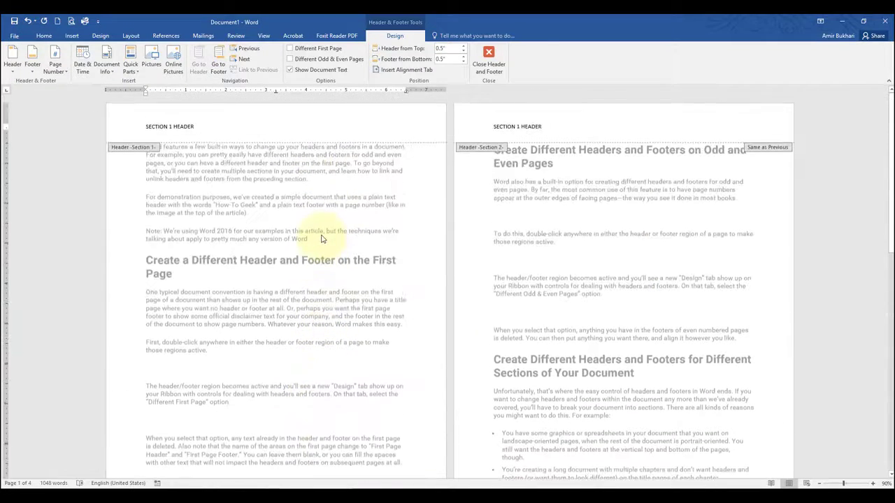
pyautogui.click(490, 127)
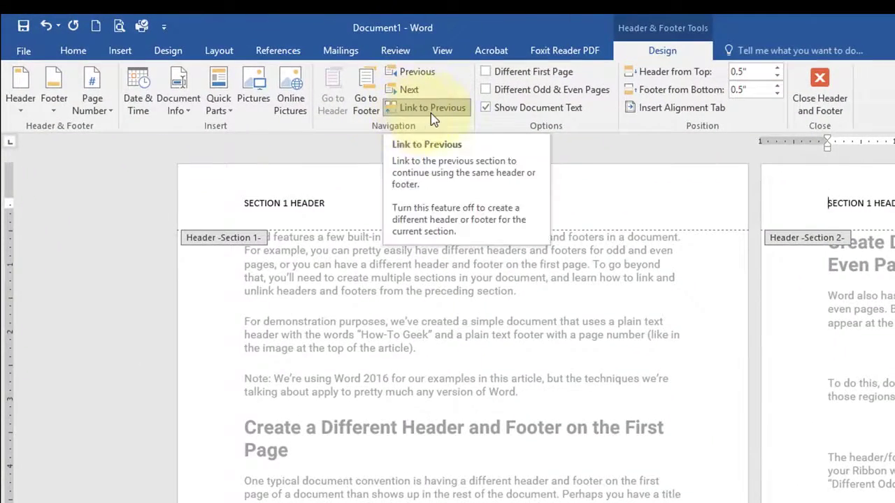
pyautogui.click(836, 205)
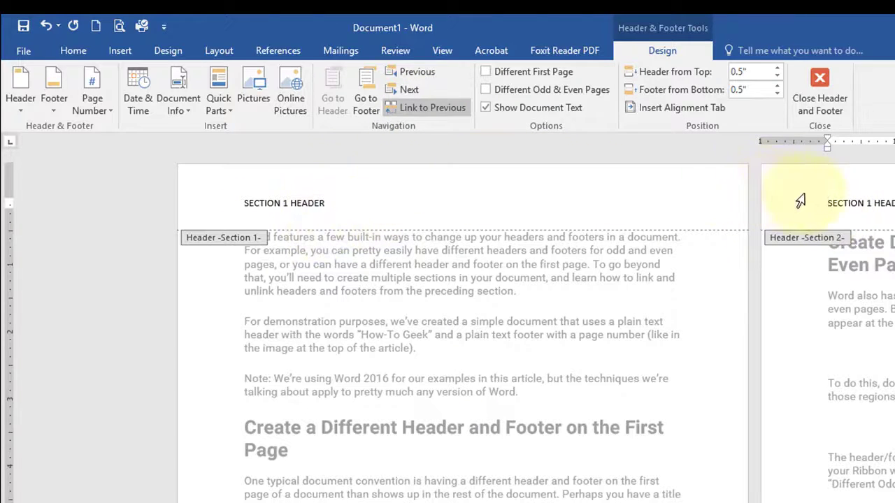
pyautogui.click(419, 111)
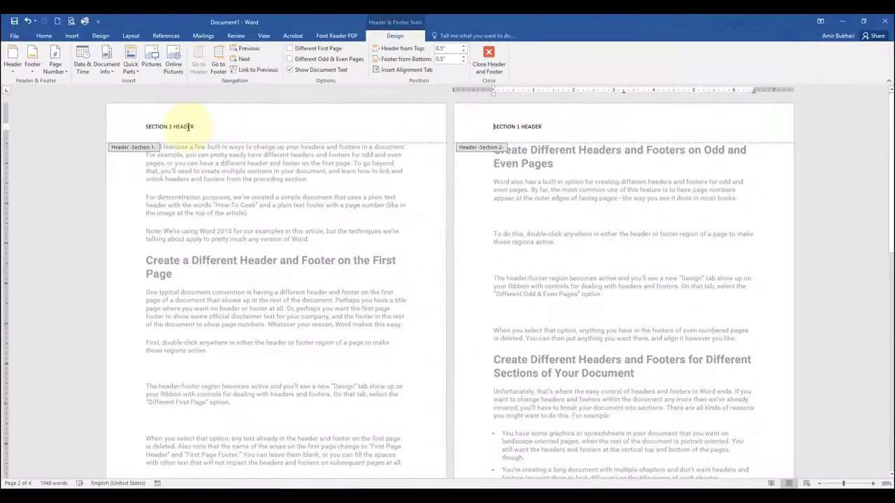
# - Turn off Link to Previous for the Section 3 header on page 3
pyautogui.scroll(-8, 265, 207)
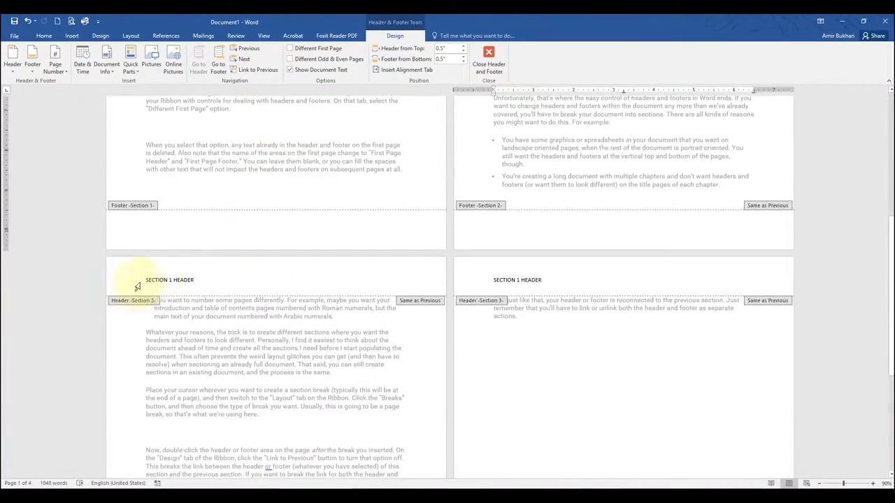
pyautogui.click(143, 281)
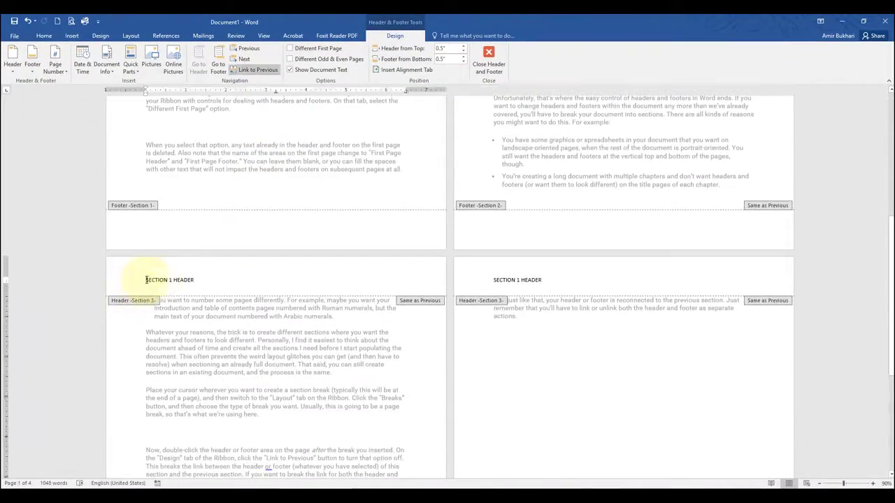
pyautogui.click(254, 72)
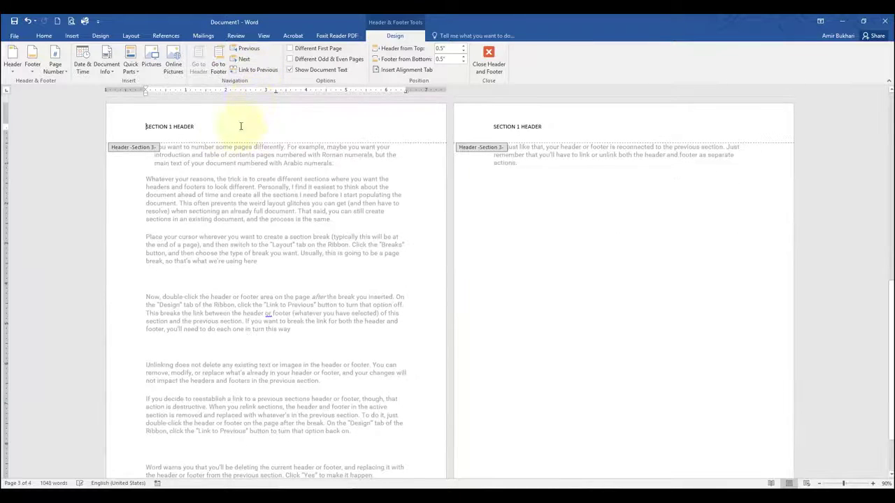
pyautogui.click(493, 129)
# - Change the Section 2 header on page 2 to read "SECTION 2 HEADER"
pyautogui.scroll(10, 409, 180)
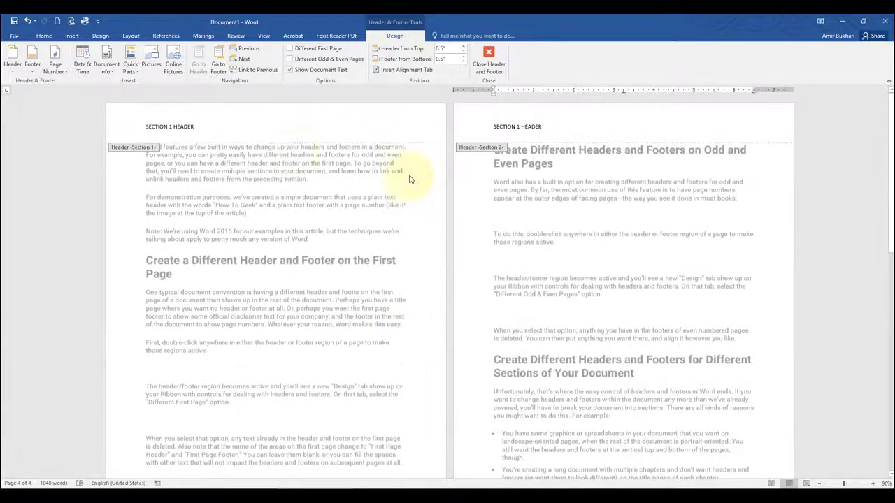
pyautogui.click(172, 127)
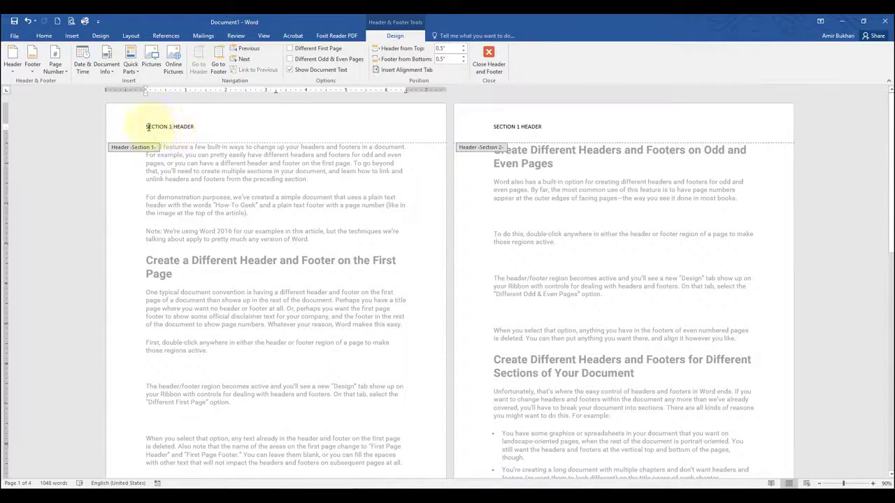
pyautogui.click(514, 128)
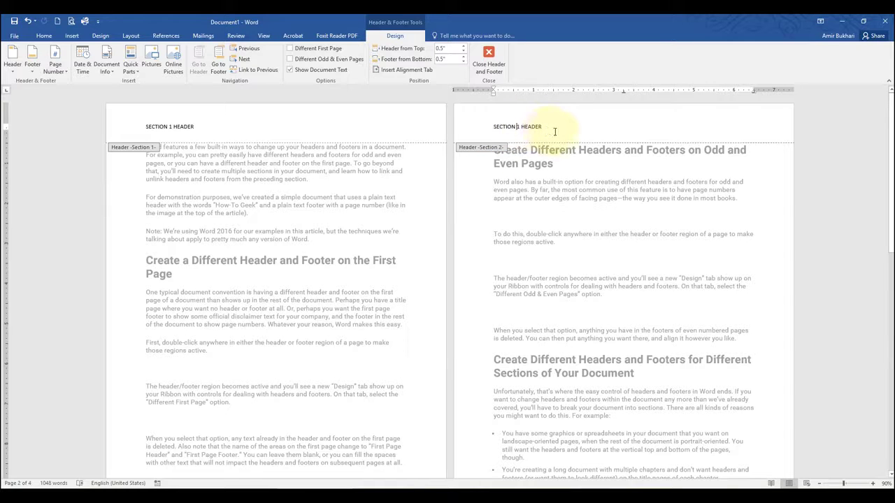
pyautogui.press('BackSpace')
pyautogui.write('2')
# - Copy the Section 1 header text into the page 1 footer and edit it to read "SECTION 1 FOOTER"
pyautogui.scroll(-5, 230, 300)
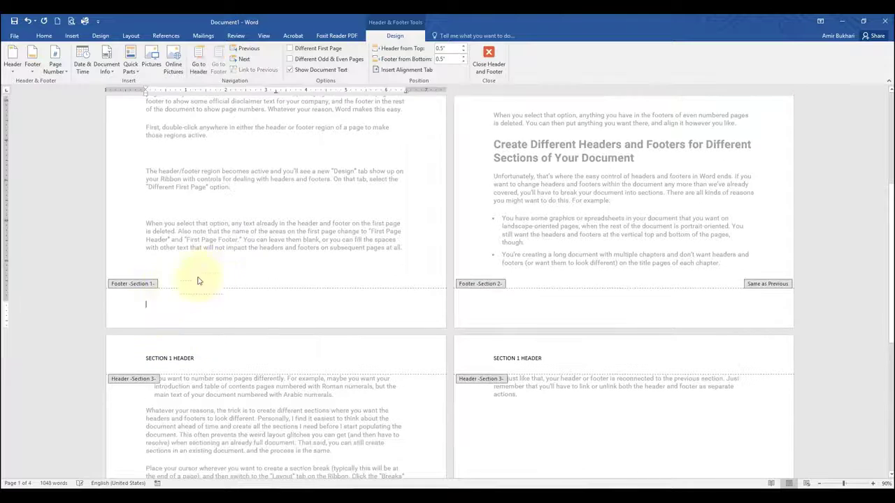
pyautogui.scroll(6, 198, 280)
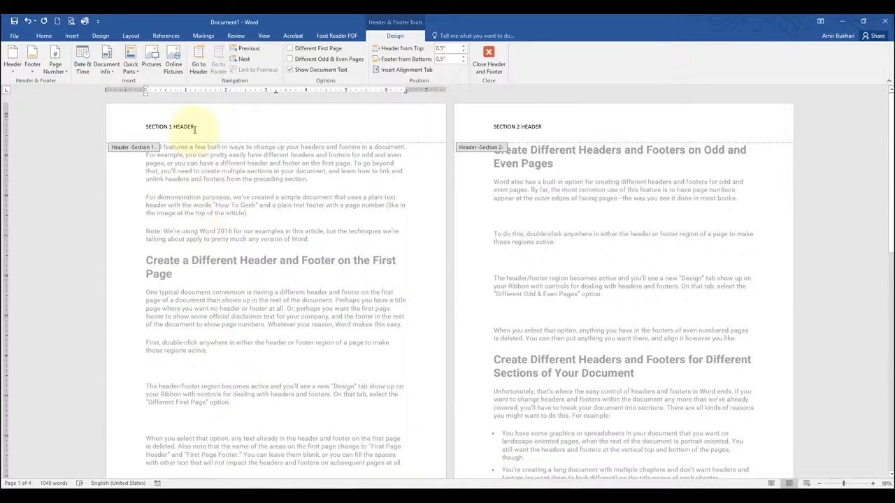
pyautogui.moveTo(195, 130); pyautogui.dragTo(124, 129)
pyautogui.hotkey('ctrl', 'c')
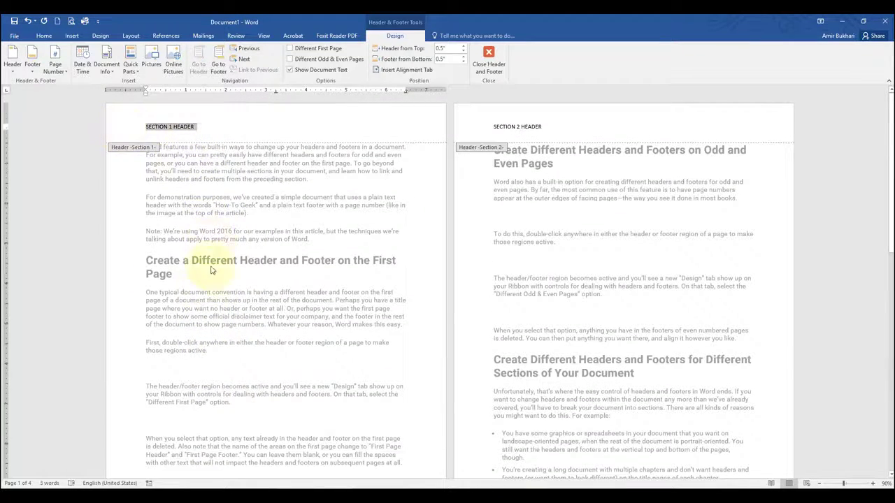
pyautogui.scroll(-6, 211, 271)
pyautogui.click(187, 302)
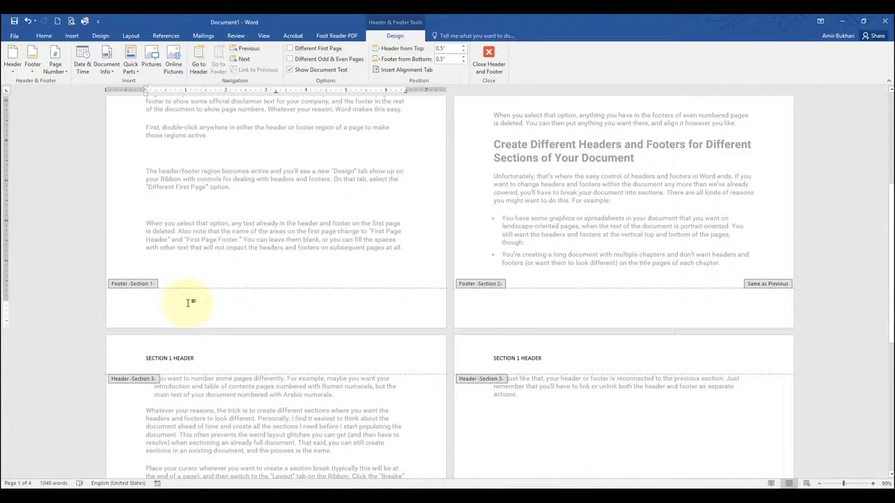
pyautogui.hotkey('ctrl', 'v')
pyautogui.doubleClick(182, 297)
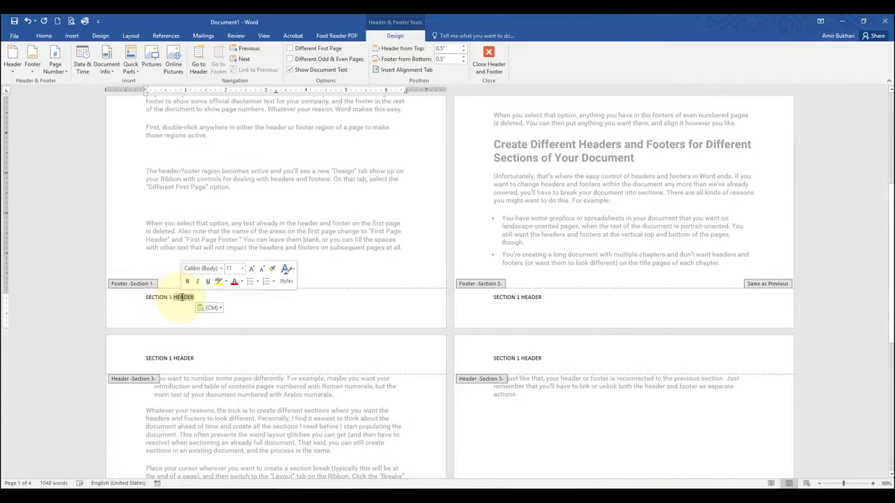
pyautogui.write('FOOT')
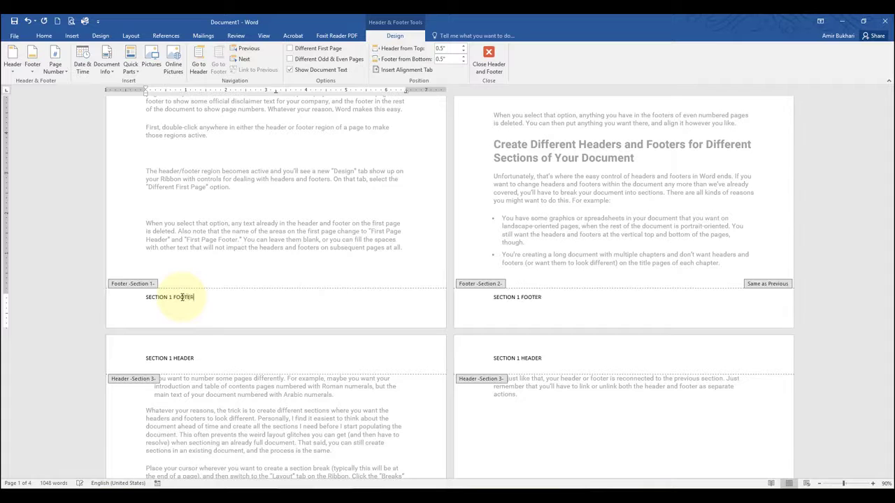
# - Try to change only the Section 2 footer on page 2 to "SECTION 2 FOOTER" while it is still linked
pyautogui.scroll(2, 444, 453)
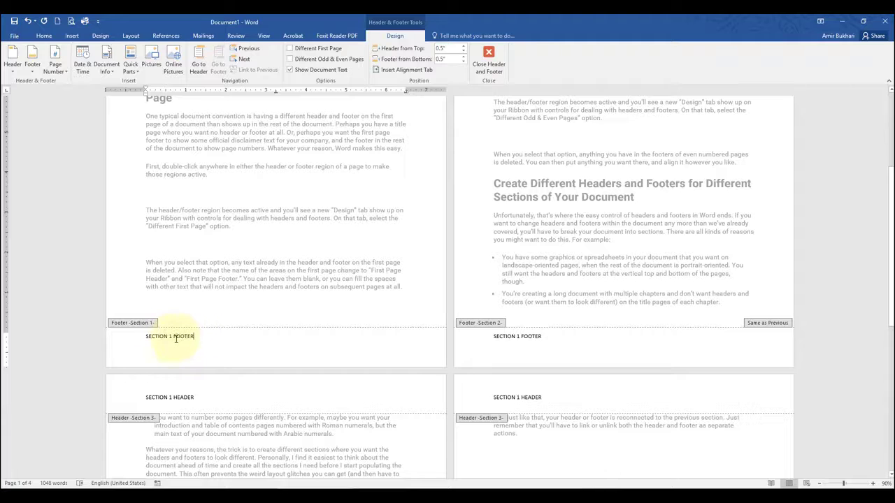
pyautogui.doubleClick(517, 336)
pyautogui.write('2')
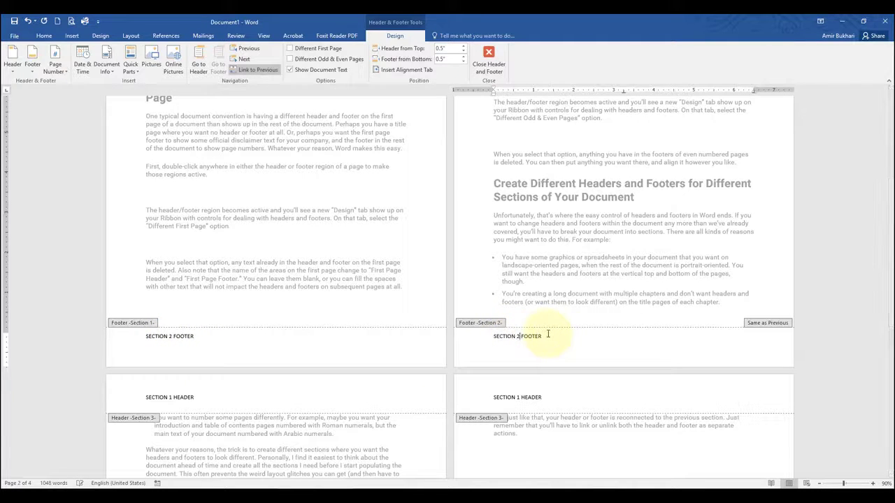
# - Change the Section 3 footer on page 3 to read "SECTION 3 FOOTER"
pyautogui.scroll(-5, 200, 400)
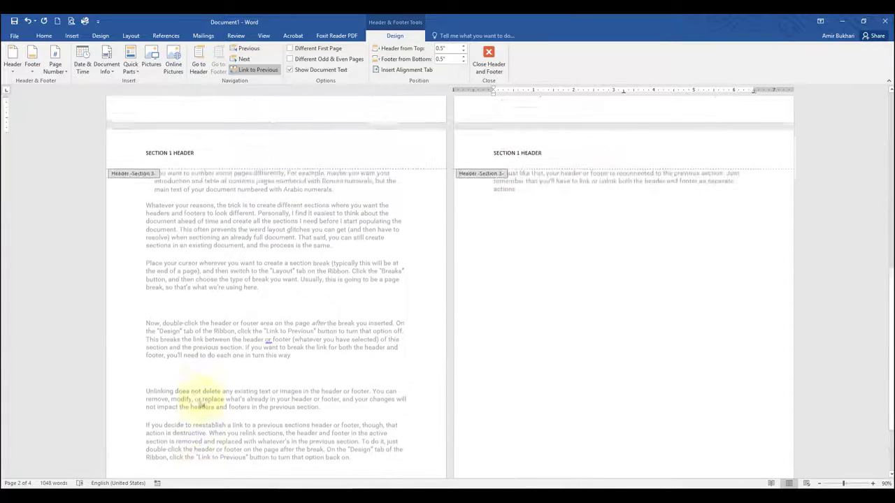
pyautogui.scroll(-3, 200, 399)
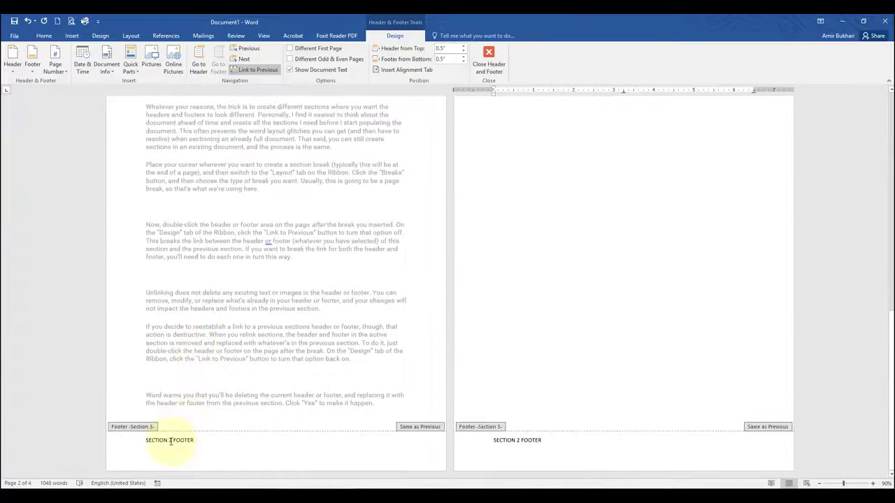
pyautogui.click(169, 441)
pyautogui.press('BackSpace')
pyautogui.write('3')
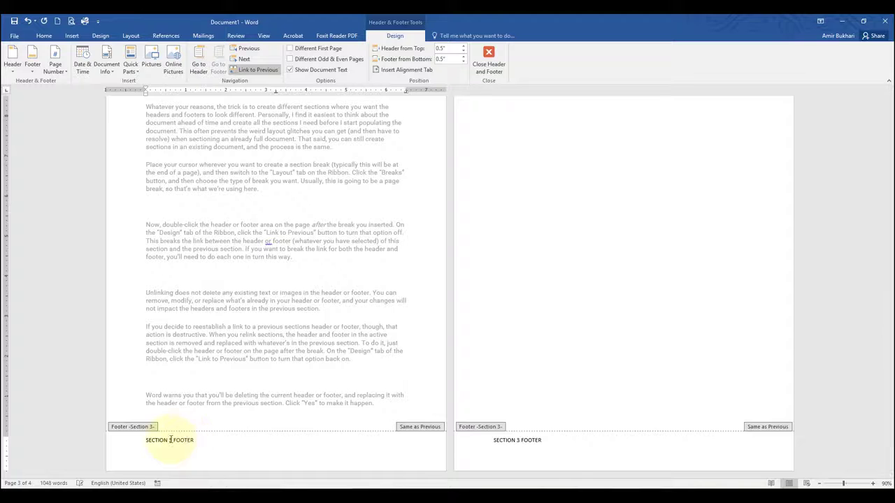
# - Change the Section 3 header on page 3 to read "SECTION 3 HEADER"
pyautogui.scroll(5, 227, 402)
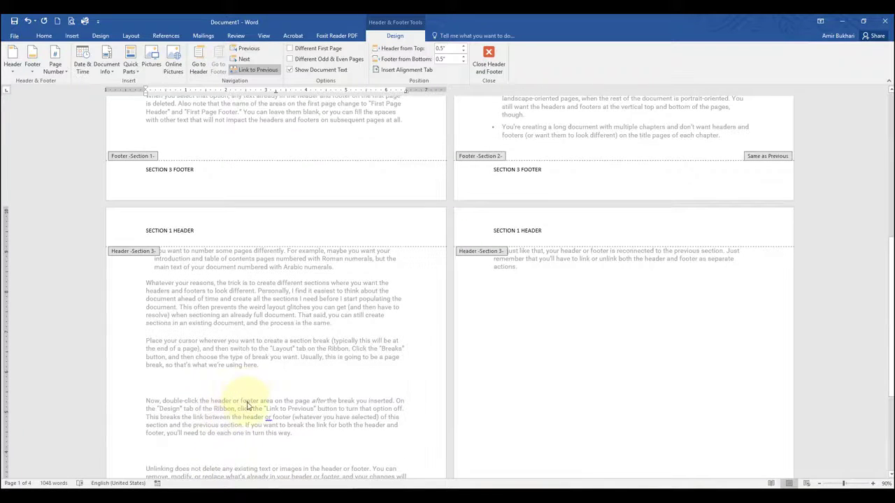
pyautogui.scroll(15, 246, 404)
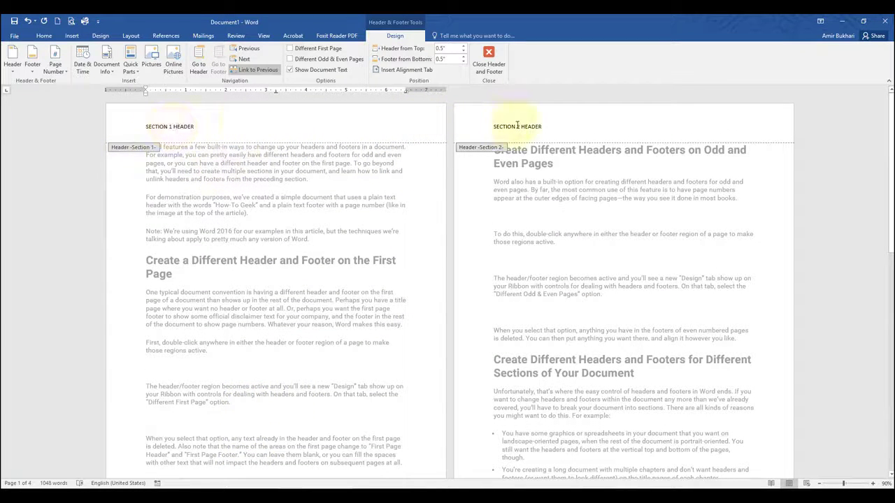
pyautogui.scroll(-15, 466, 193)
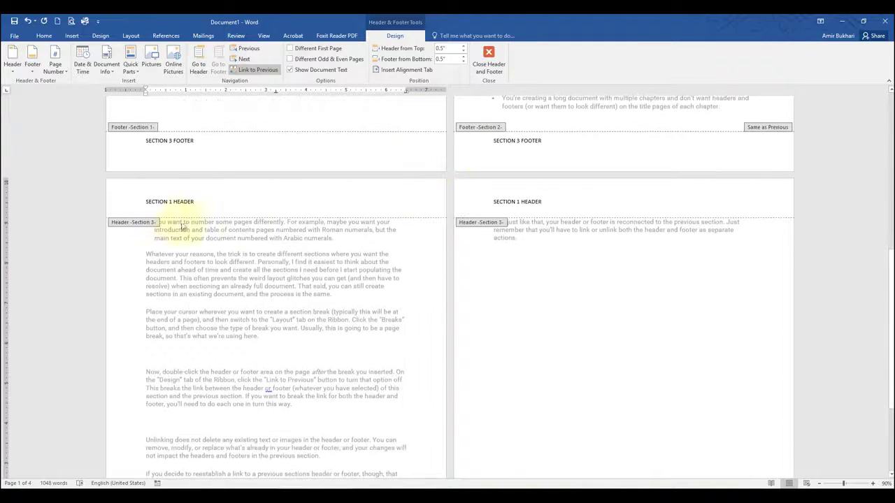
pyautogui.click(170, 162)
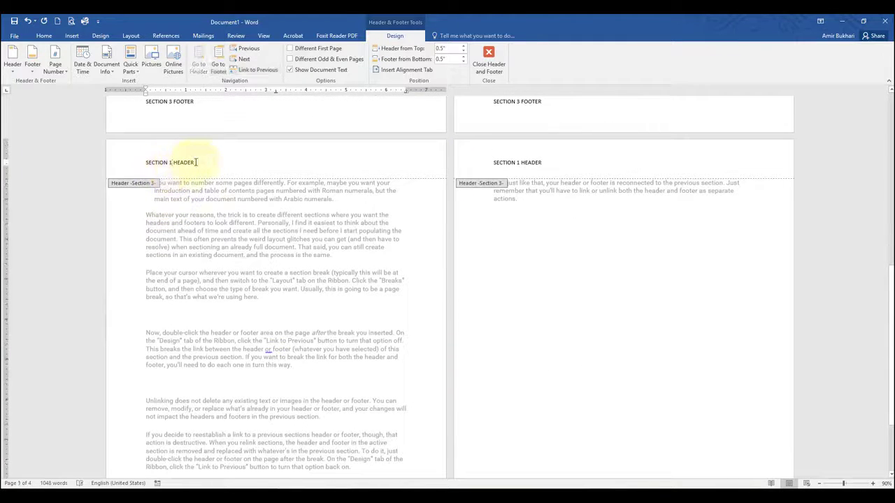
# - Turn off Link to Previous for the Section 2 footer on page 2
pyautogui.scroll(-5, 227, 235)
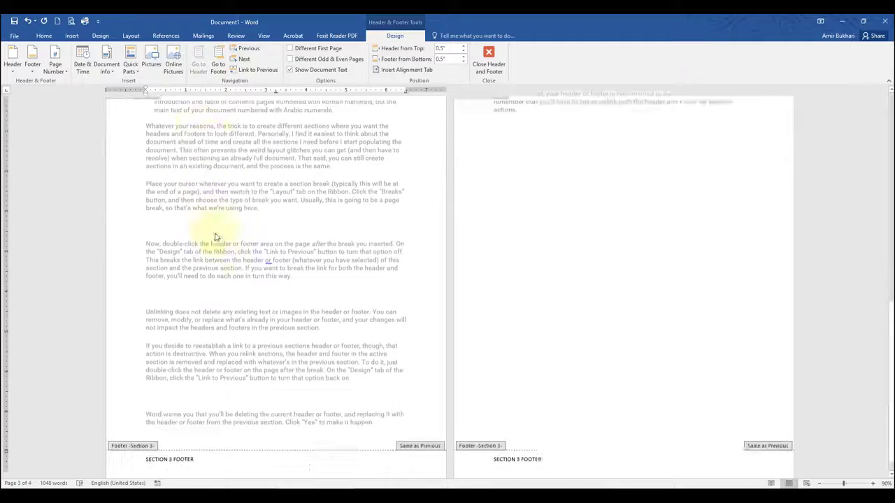
pyautogui.scroll(20, 256, 300)
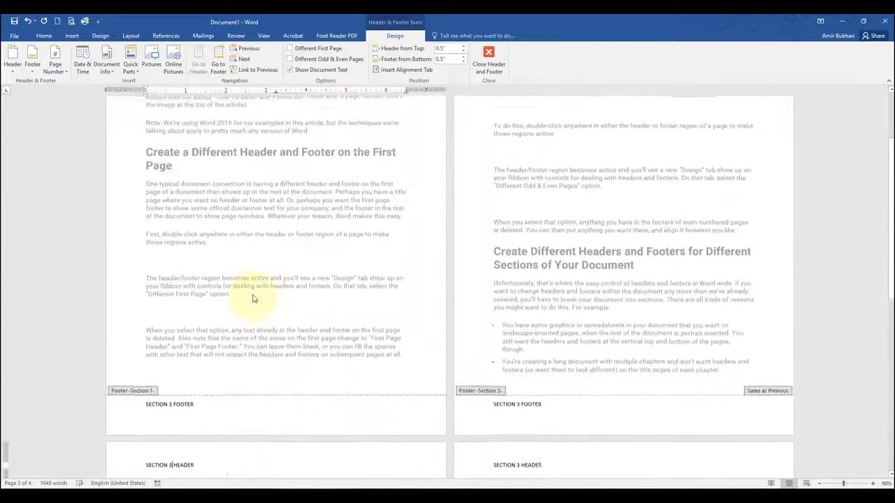
pyautogui.scroll(-5, 246, 291)
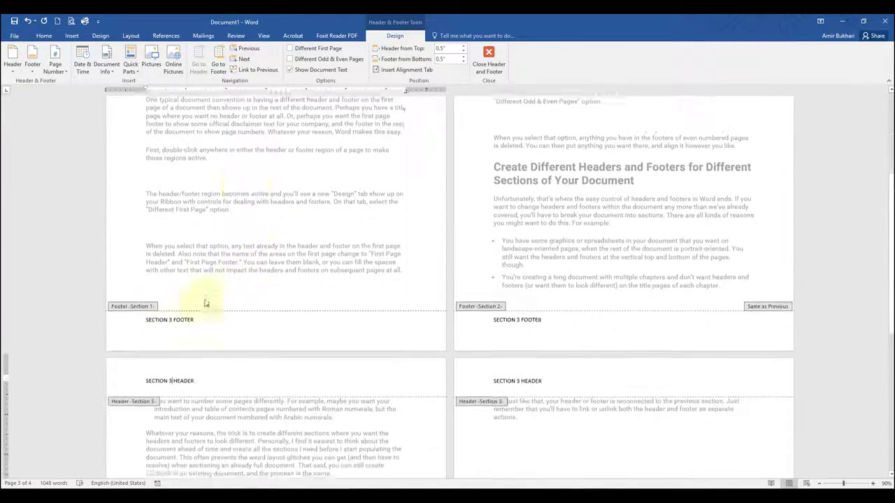
pyautogui.click(170, 318)
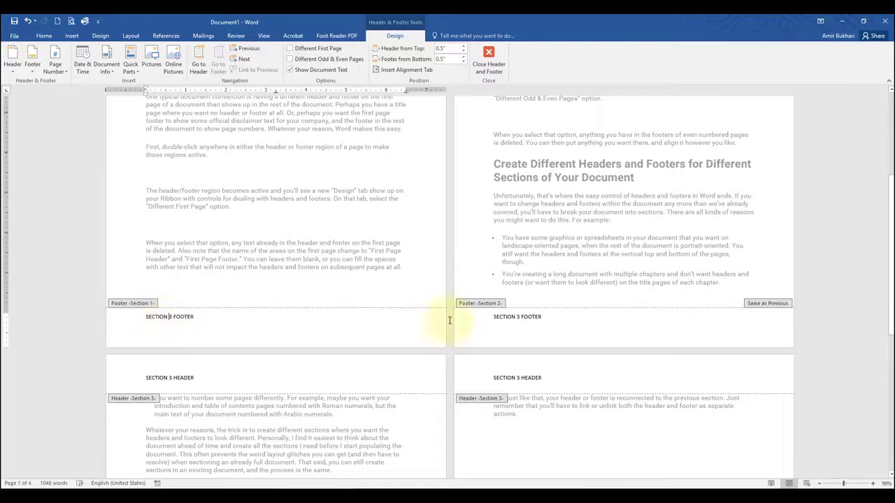
pyautogui.click(495, 320)
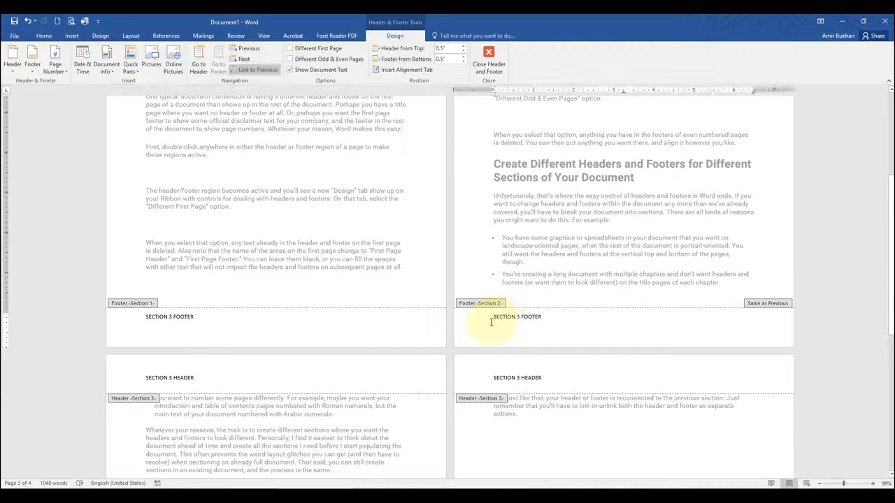
pyautogui.click(249, 70)
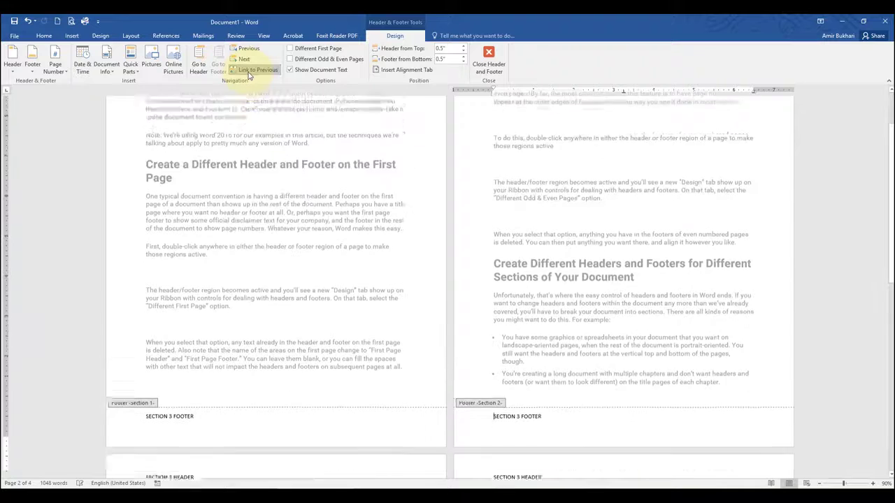
# - Turn off Link to Previous for the Section 3 footer on page 3
pyautogui.scroll(-5, 410, 314)
pyautogui.scroll(-5, 470, 377)
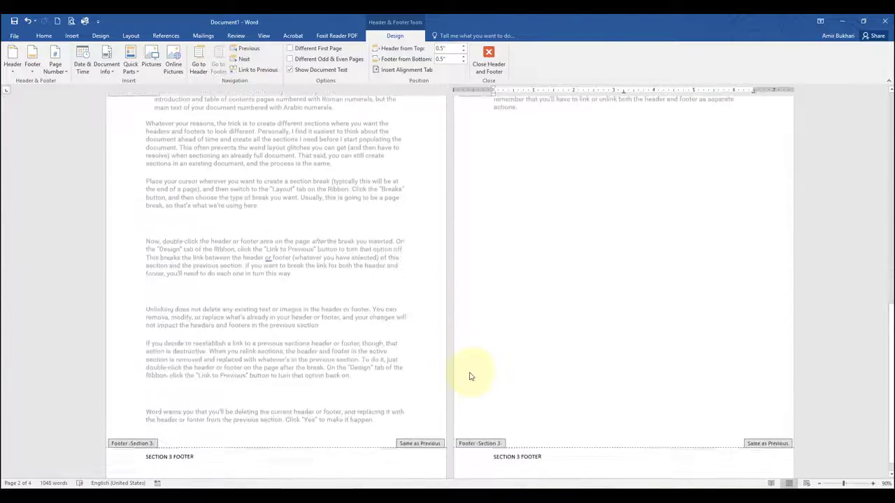
pyautogui.click(175, 451)
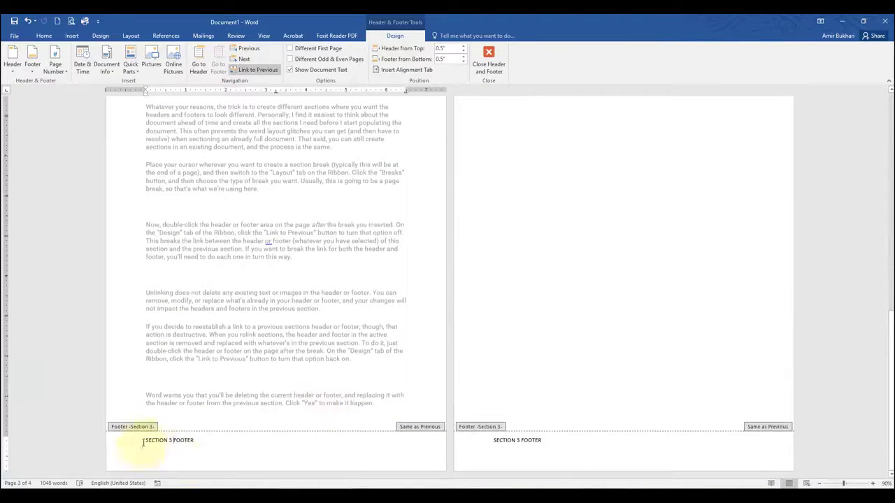
pyautogui.click(250, 70)
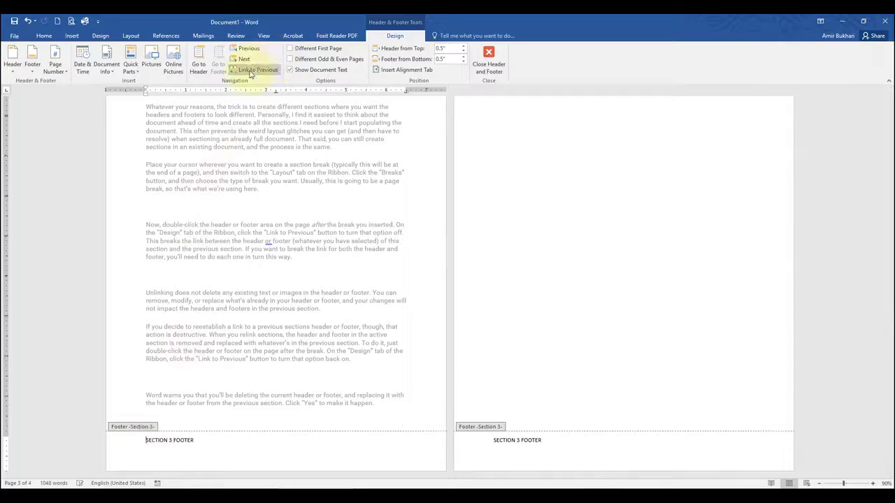
# - Correct the page 1 footer to "SECTION 1 FOOTER" and the page 2 footer to "SECTION 2 FOOTER"
pyautogui.scroll(5, 353, 284)
pyautogui.scroll(1, 351, 286)
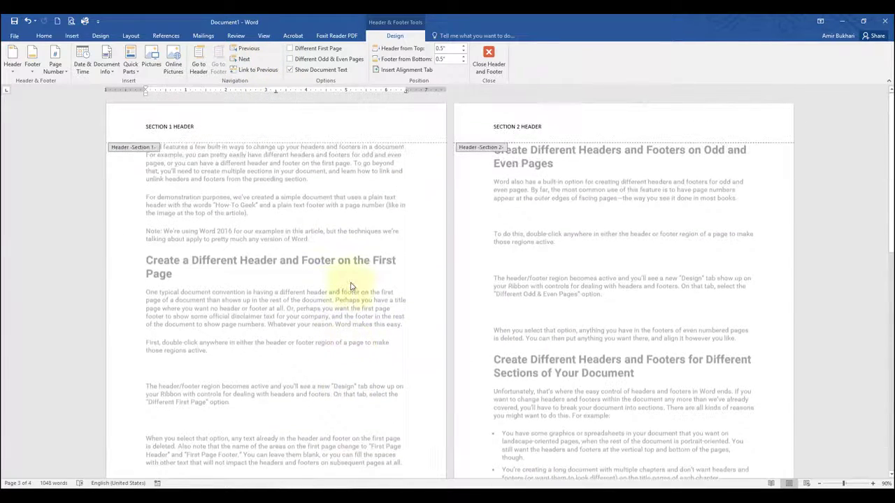
pyautogui.scroll(-4, 240, 315)
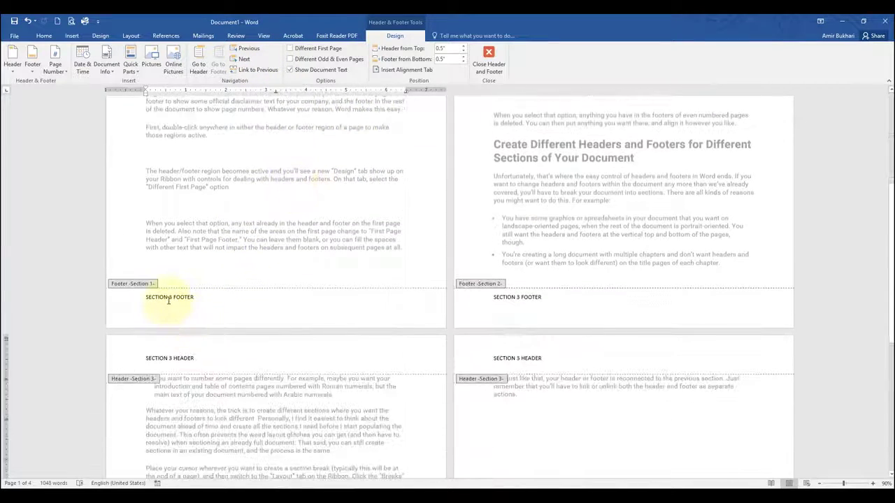
pyautogui.click(168, 299)
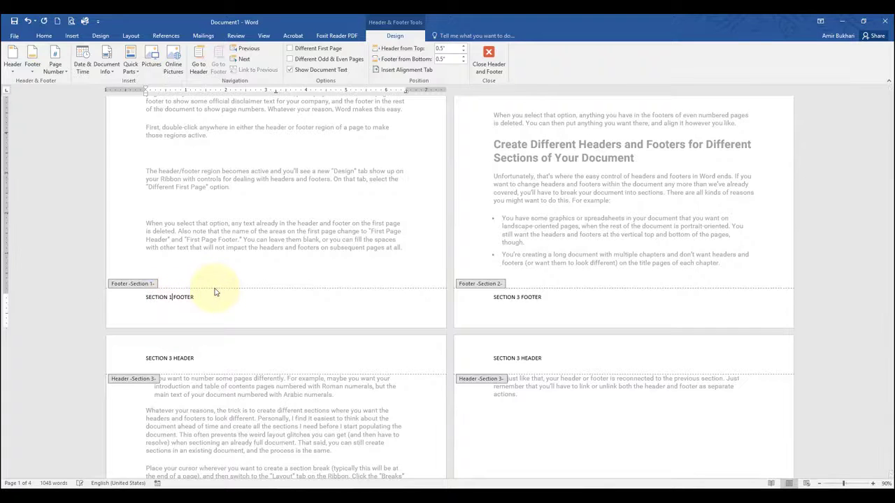
pyautogui.click(514, 297)
pyautogui.click(517, 297)
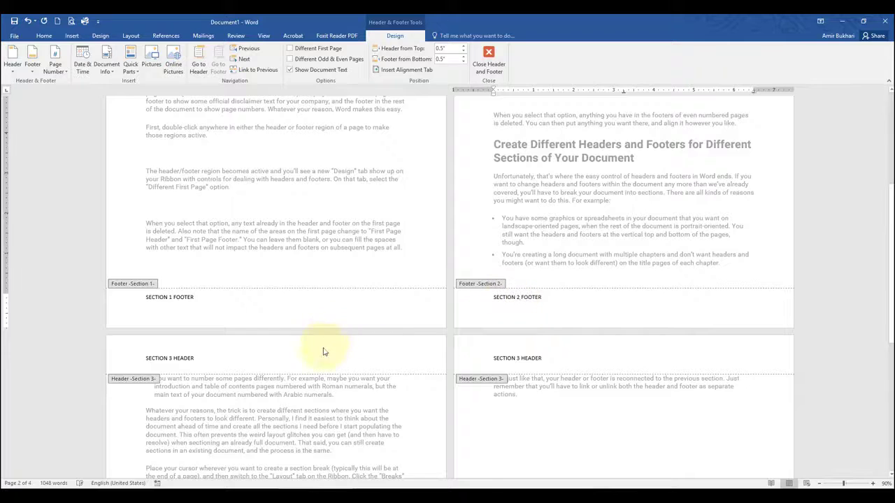
# - Check the header and footer text of every section and close header and footer editing
pyautogui.scroll(-5, 259, 381)
pyautogui.scroll(-1, 259, 381)
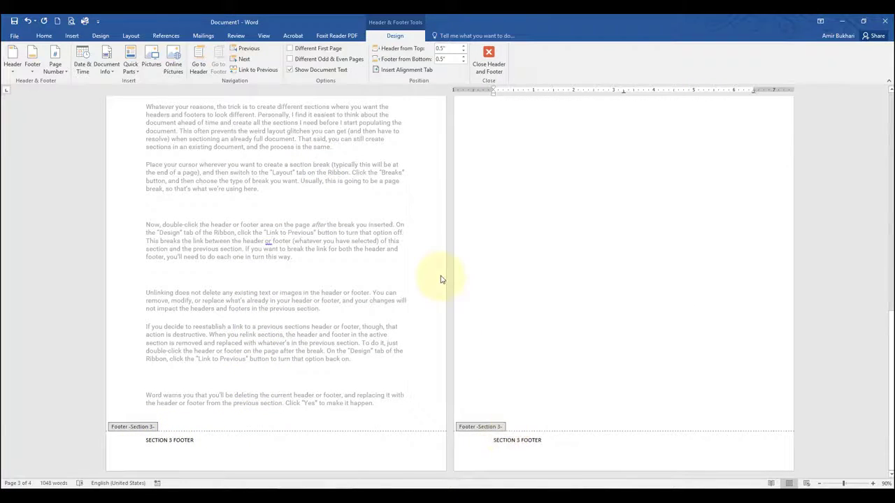
pyautogui.scroll(12, 443, 290)
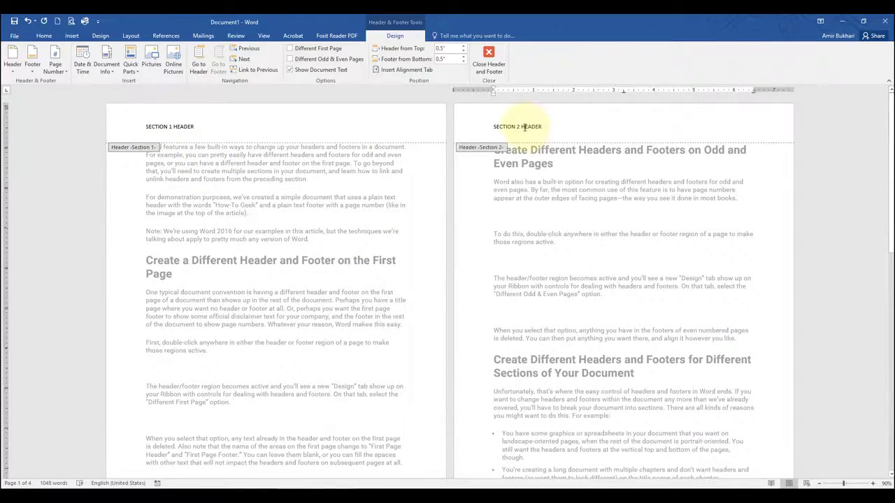
pyautogui.scroll(-8, 260, 208)
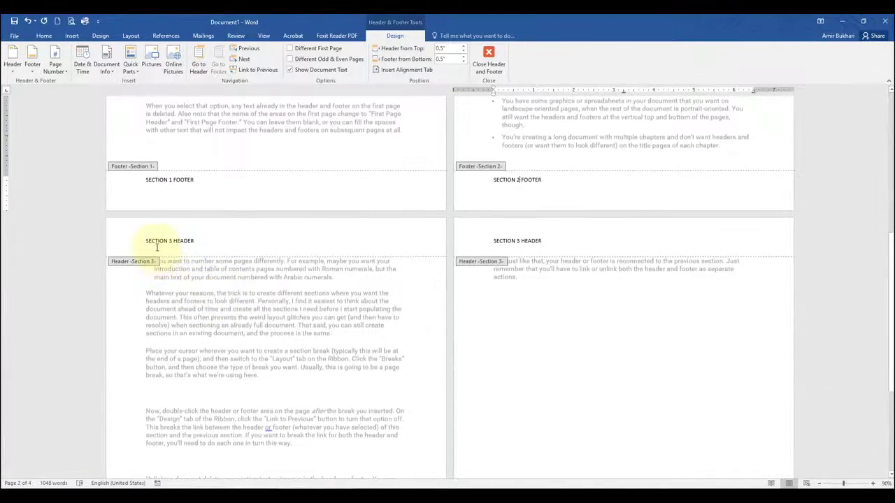
pyautogui.scroll(8, 249, 252)
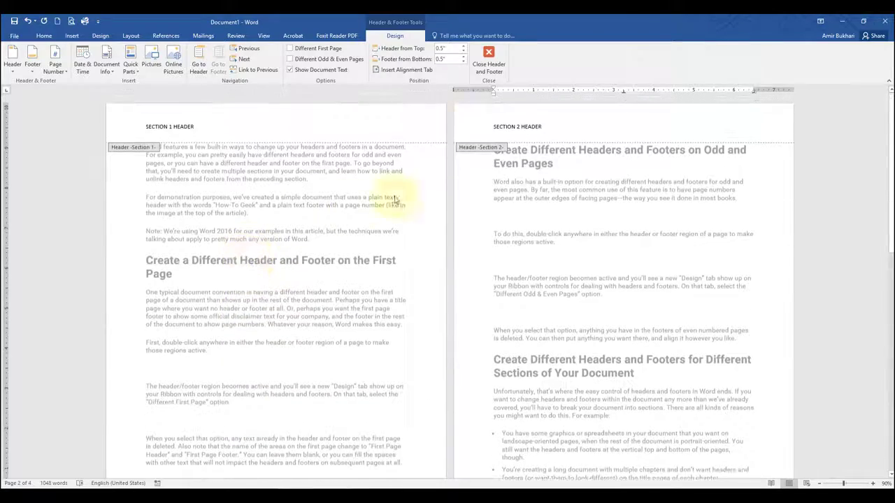
pyautogui.click(476, 67)
# - Review the headers and footers on all four pages in the normal document view
pyautogui.scroll(4, 213, 205)
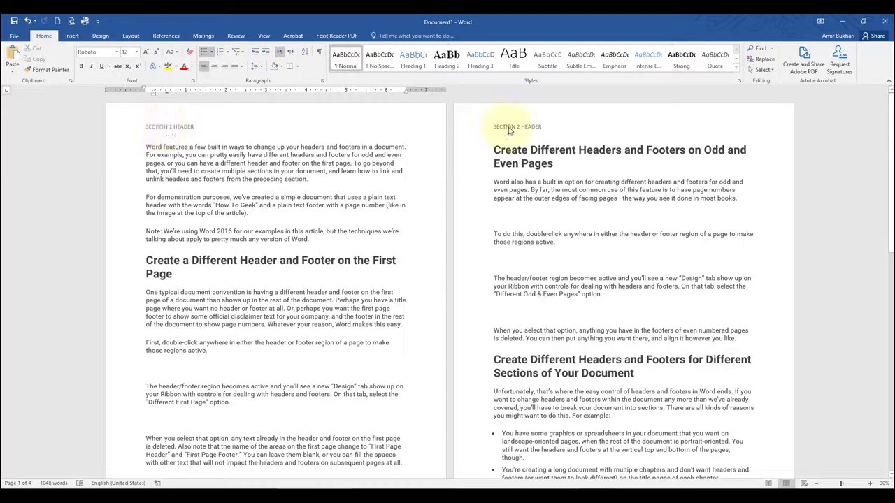
pyautogui.scroll(-10, 294, 231)
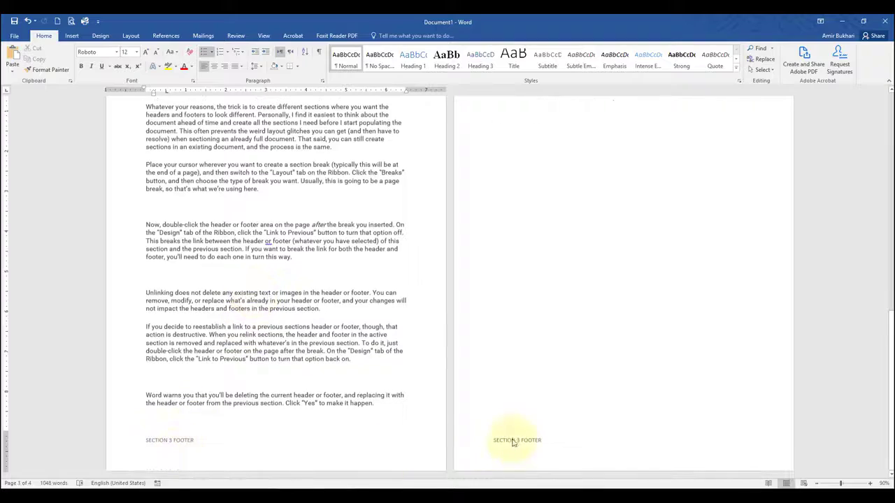
pyautogui.scroll(3, 293, 249)
pyautogui.scroll(10, 292, 249)
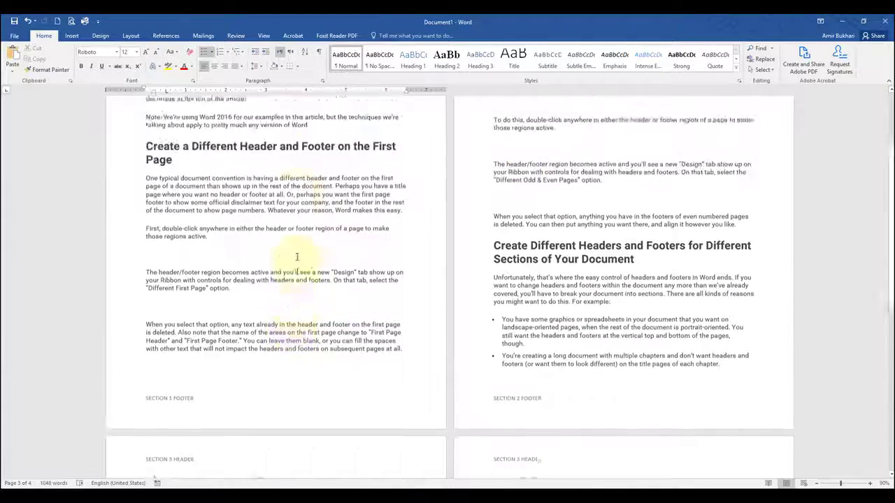